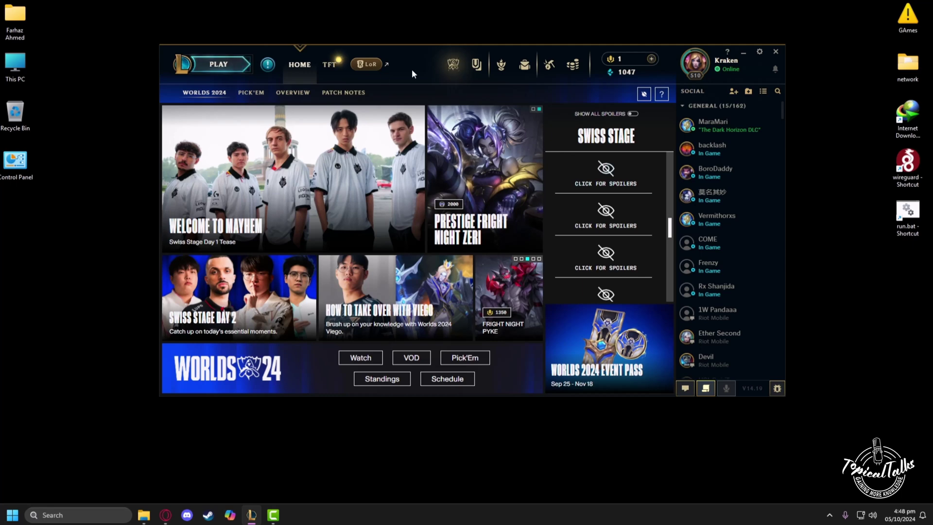
- Create and start a Training Practice Tool game
left_click(233, 66)
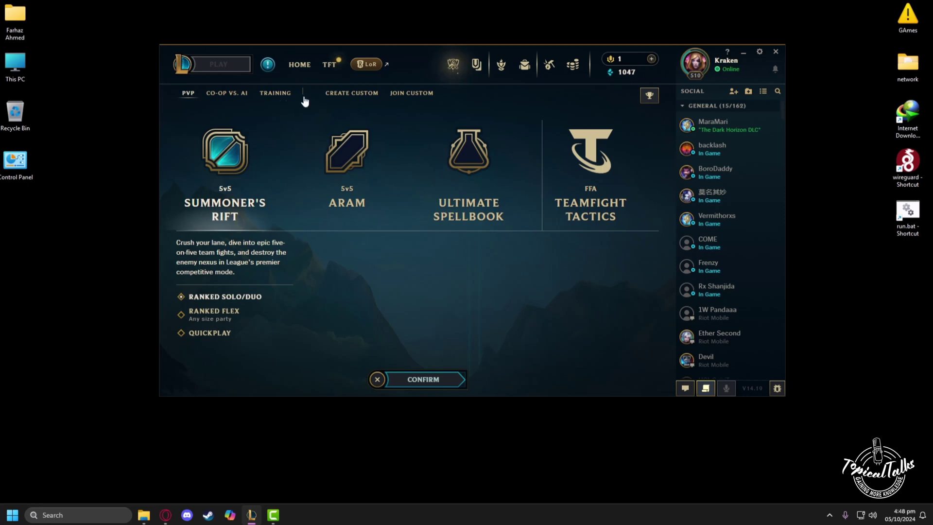
left_click(281, 95)
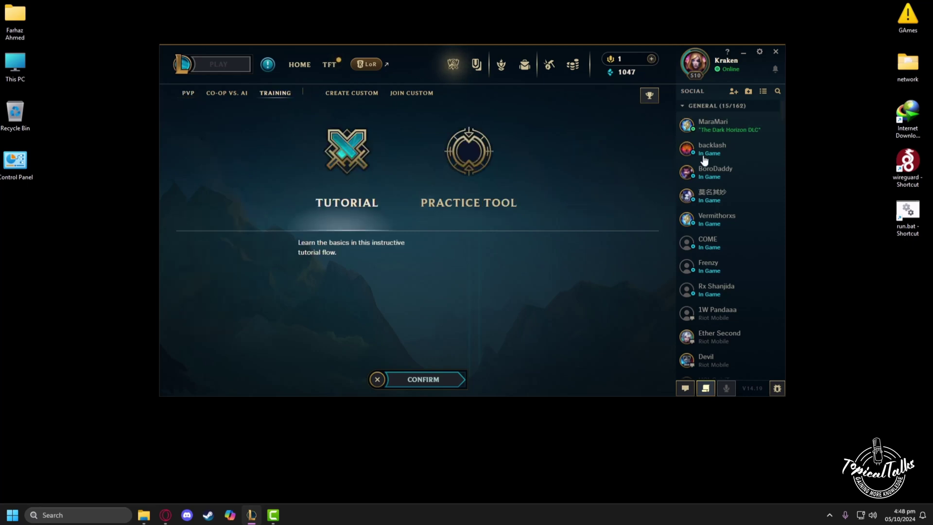
left_click(463, 170)
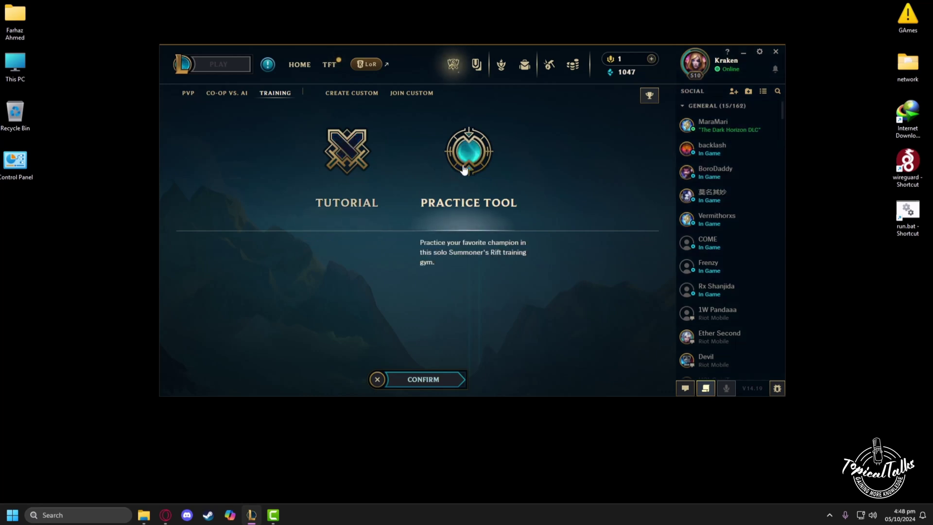
left_click(430, 375)
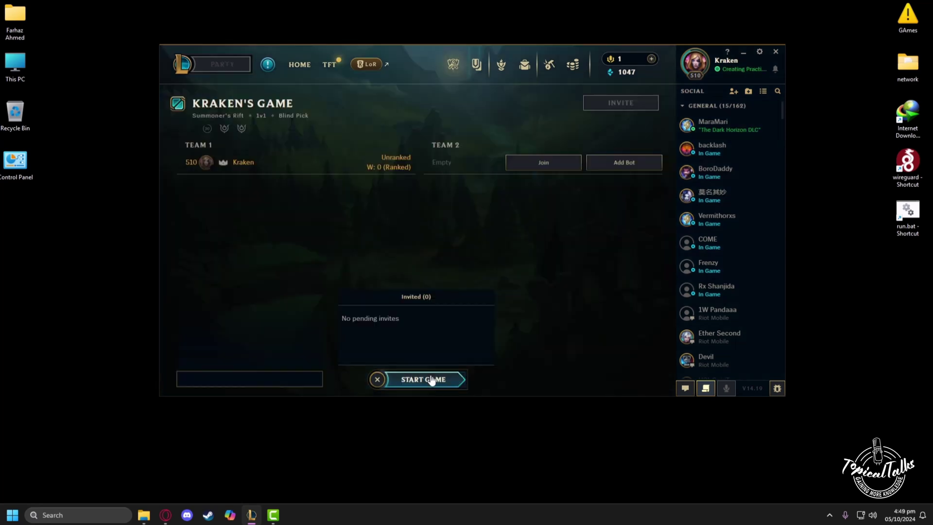
left_click(436, 381)
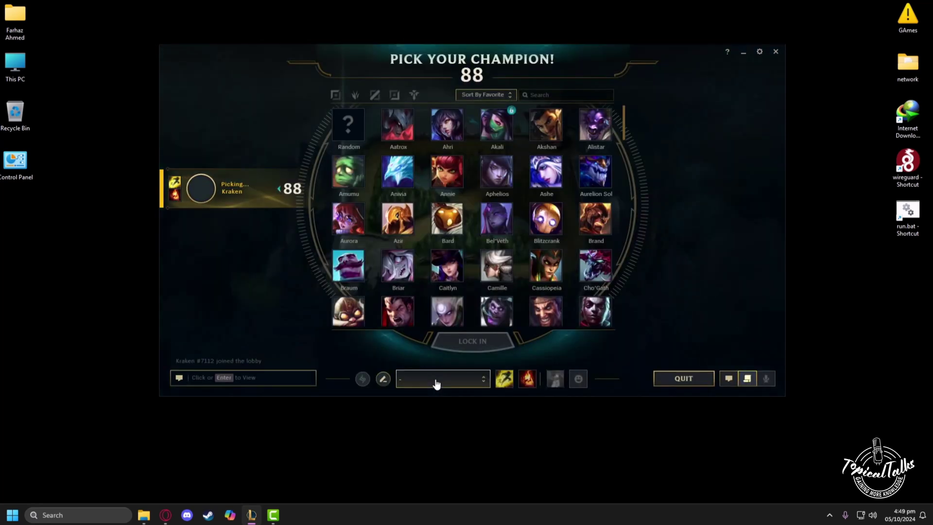
- Pick Aurora with the recommended Combo Damage & DPS rune page
left_click(352, 225)
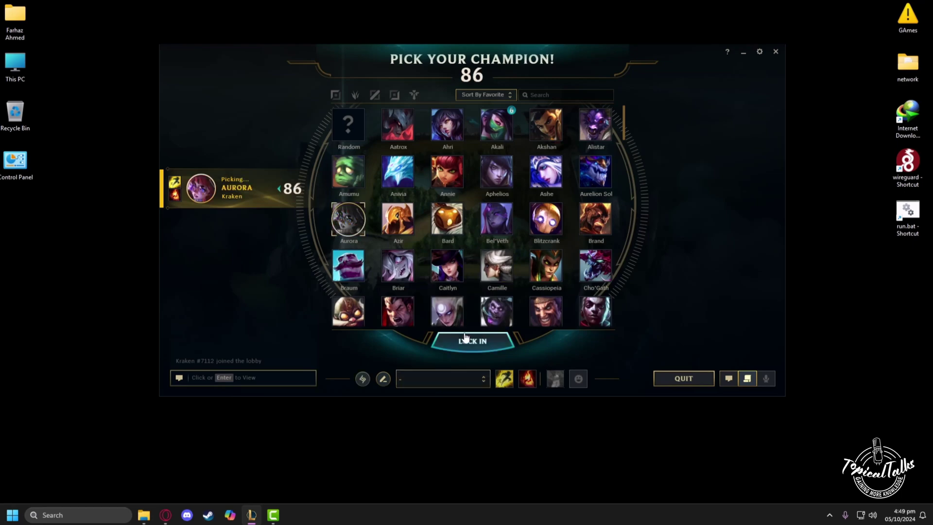
left_click(362, 378)
left_click(467, 218)
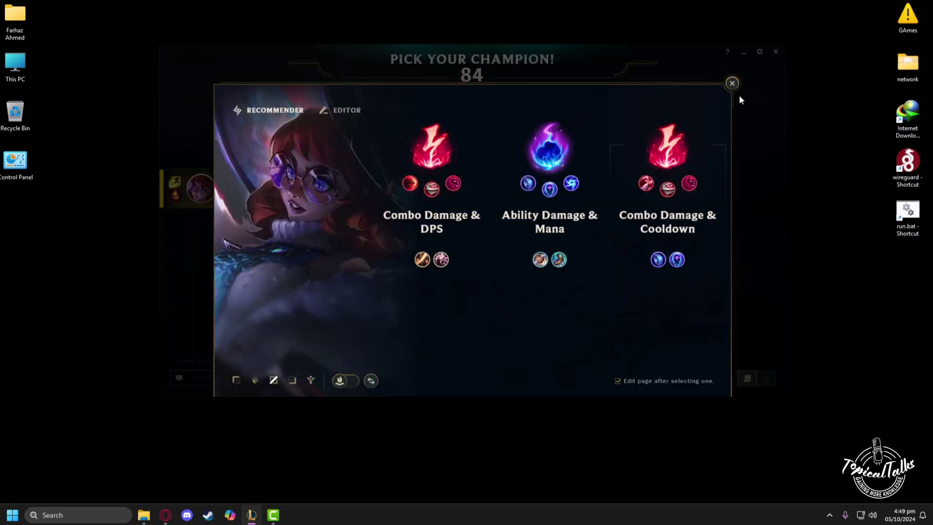
left_click(731, 84)
- Lock in Aurora and load into the Summoner's Rift practice match
left_click(450, 340)
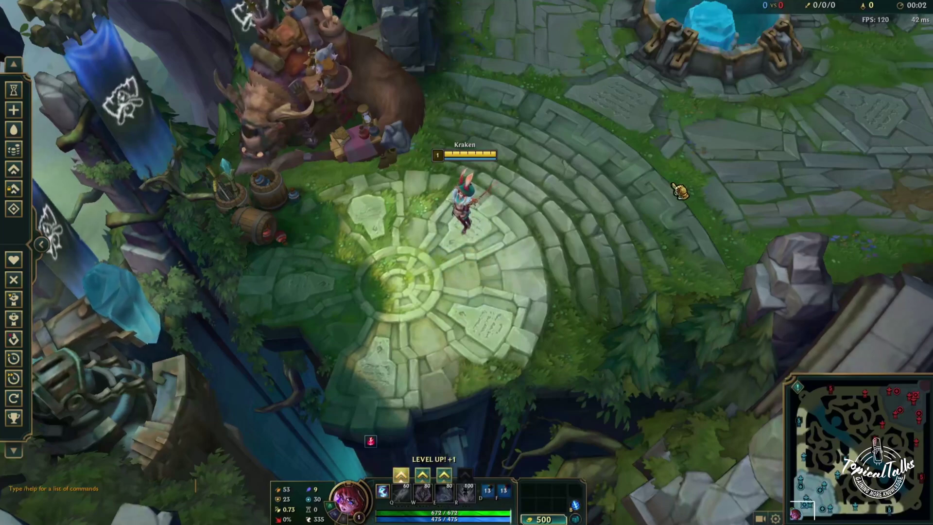
- Walk Aurora toward the fountain, then show the Video tab of the Options menu
right_click(523, 215)
right_click(672, 192)
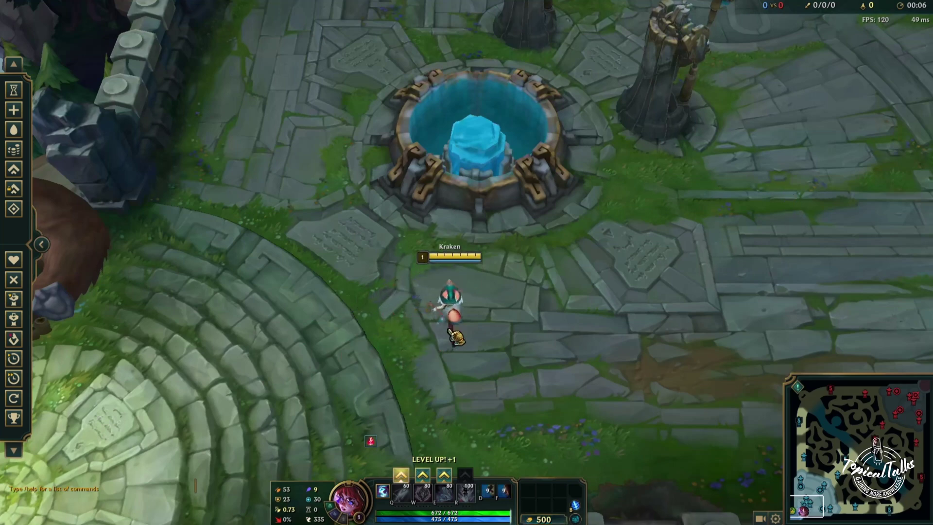
right_click(518, 323)
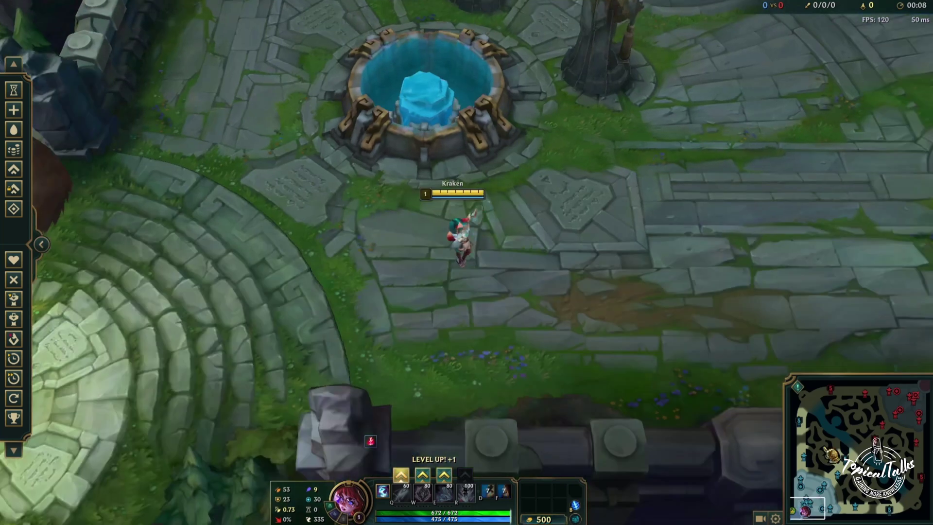
key("Escape")
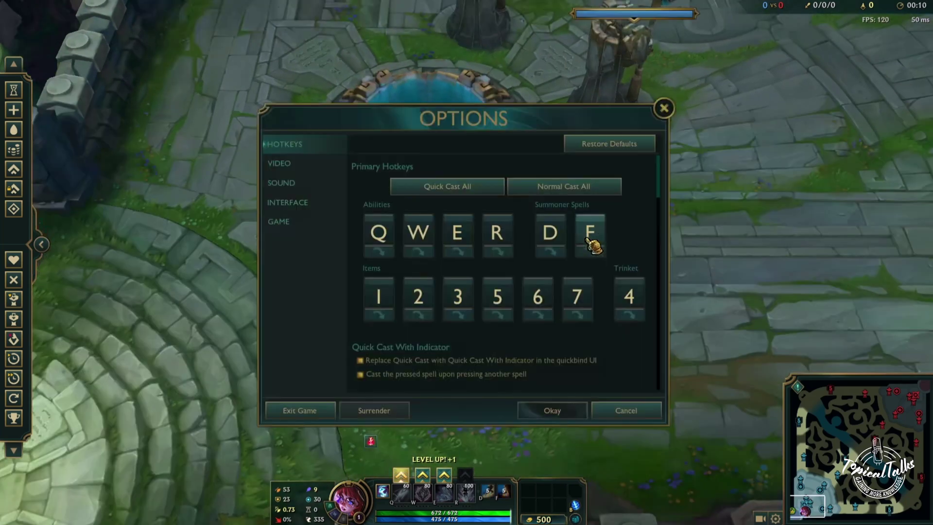
left_click(286, 168)
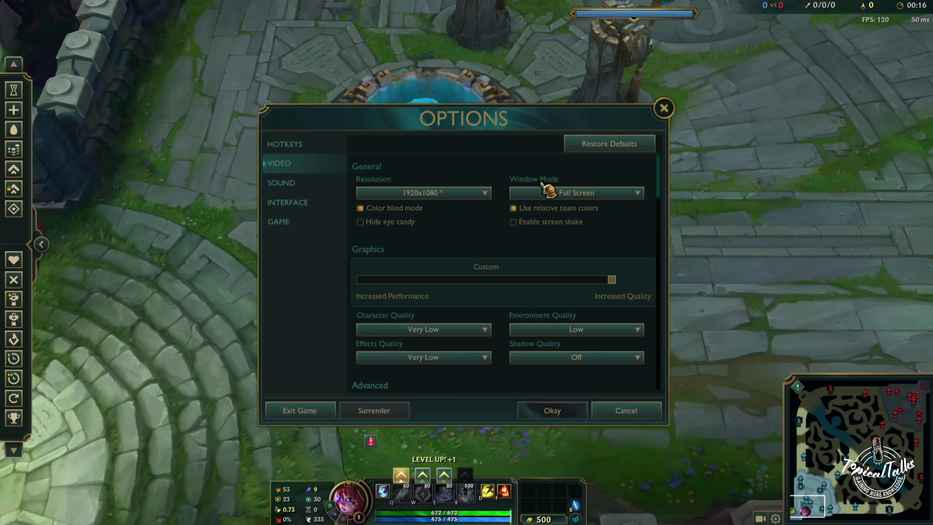
- Set Window Mode to Windowed and Resolution to 1280x720
left_click(603, 193)
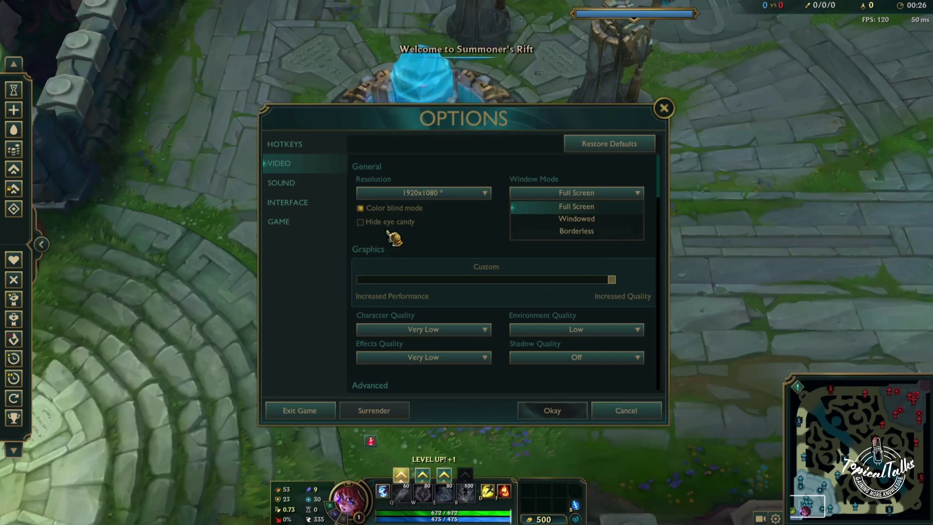
left_click(569, 220)
left_click(415, 194)
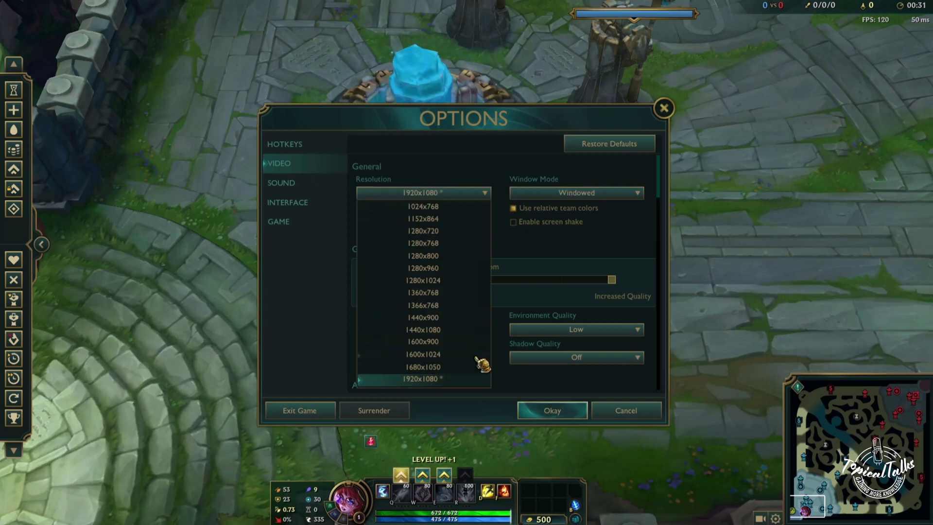
left_click(436, 231)
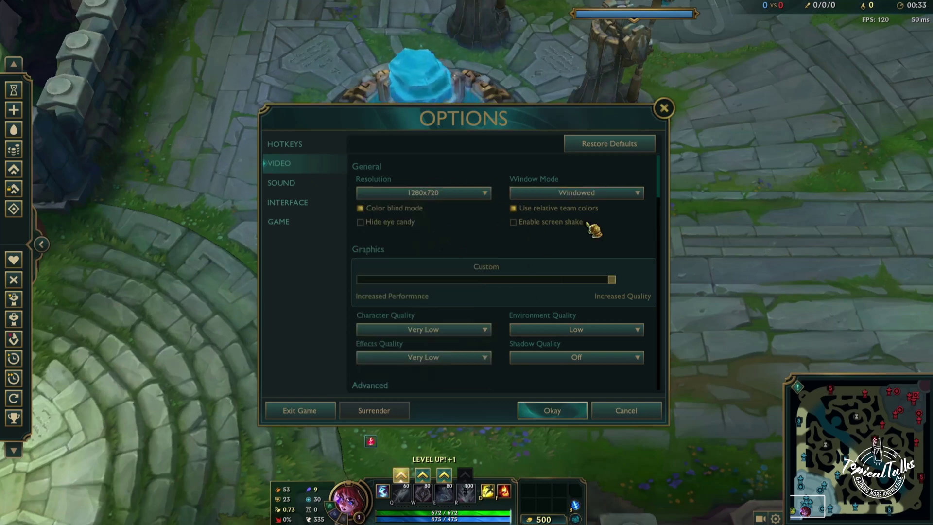
- Apply the windowed 1280x720 settings and walk Aurora around in the window
left_click(552, 412)
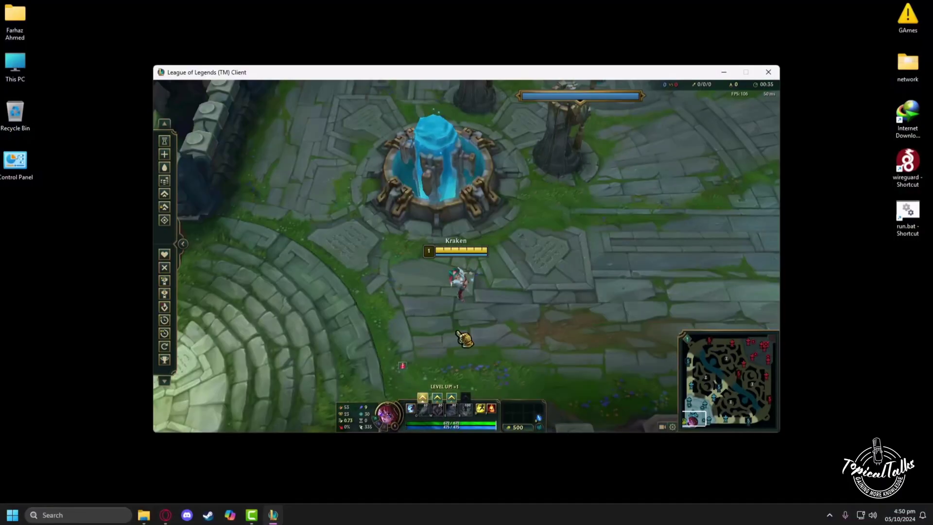
right_click(530, 295)
right_click(549, 267)
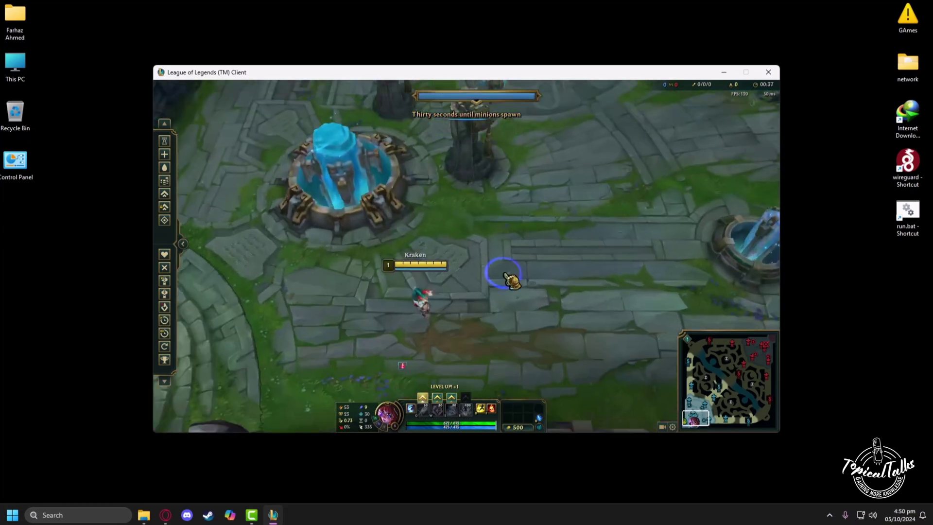
right_click(434, 219)
right_click(494, 294)
right_click(527, 274)
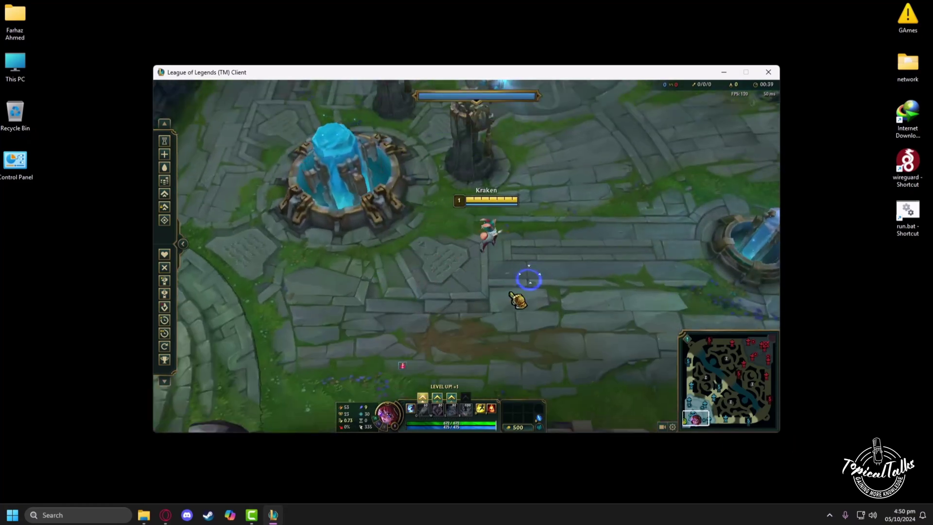
- Switch Window Mode to Full Screen at 1920x1080 and apply it
key("Escape")
left_click(541, 210)
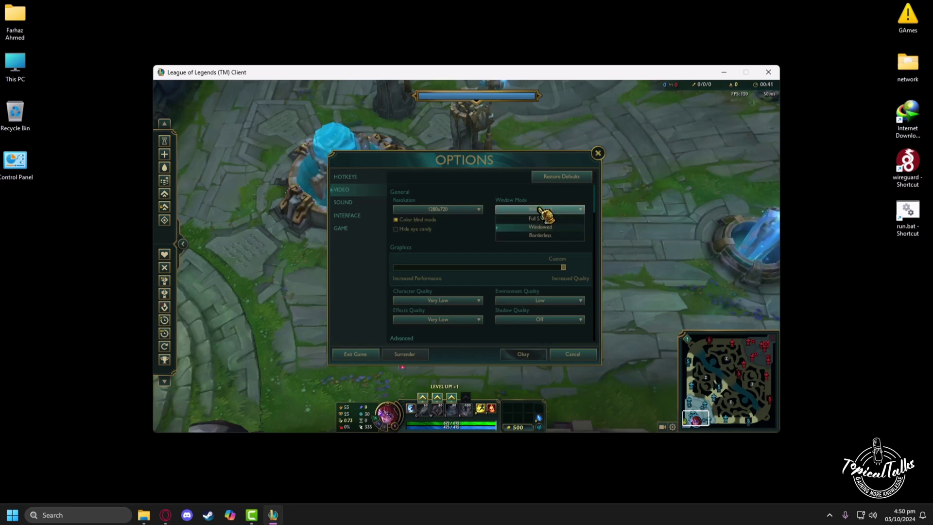
left_click(560, 230)
left_click(451, 211)
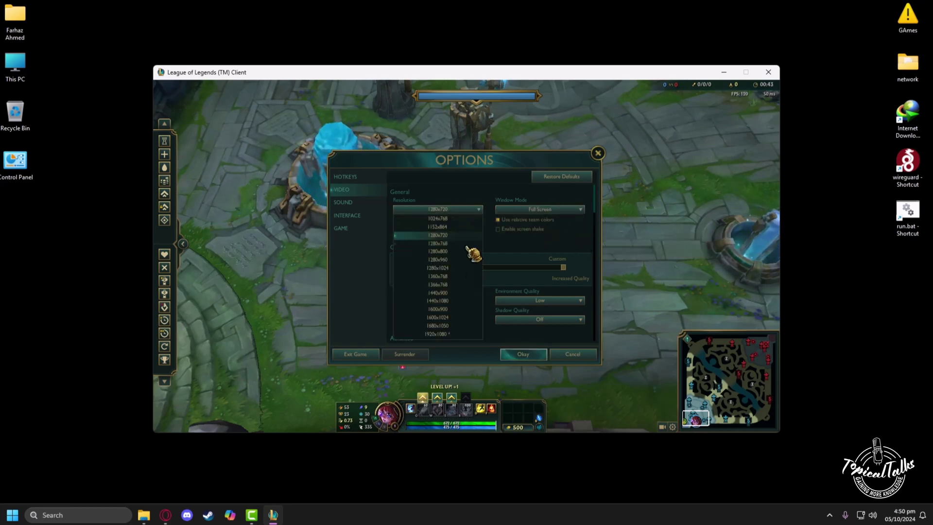
scroll(463, 312, "down", 3)
scroll(464, 312, "up", 3)
left_click(457, 209)
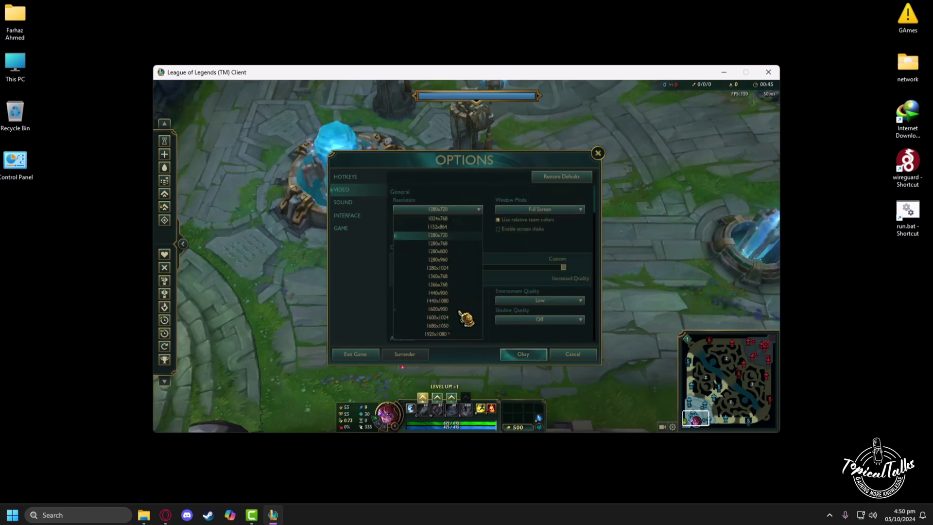
left_click(431, 336)
left_click(519, 354)
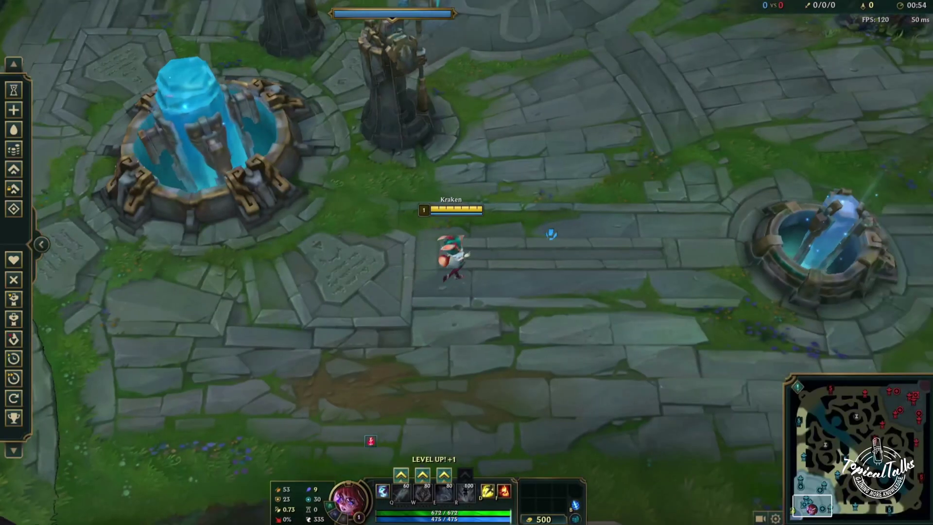
- Walk Aurora from the fountain around the base structures
right_click(576, 141)
right_click(506, 118)
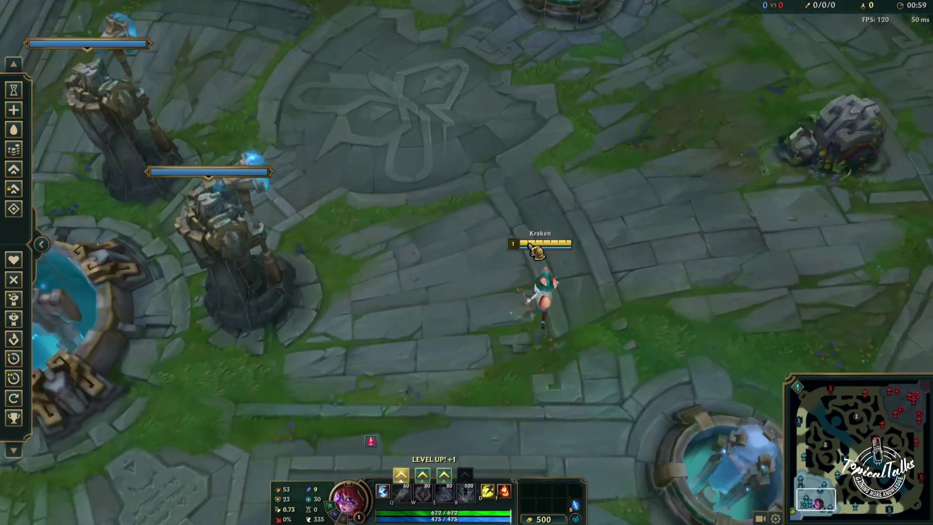
right_click(603, 220)
right_click(614, 306)
right_click(518, 246)
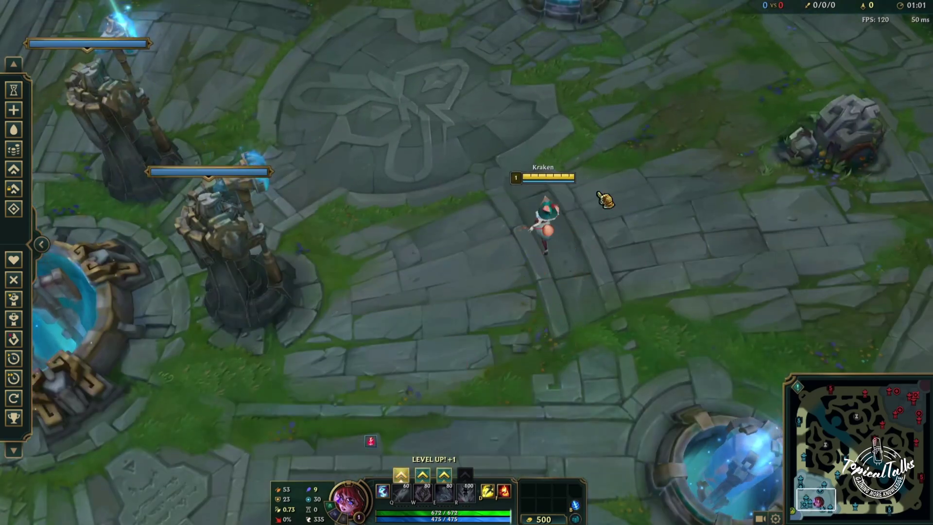